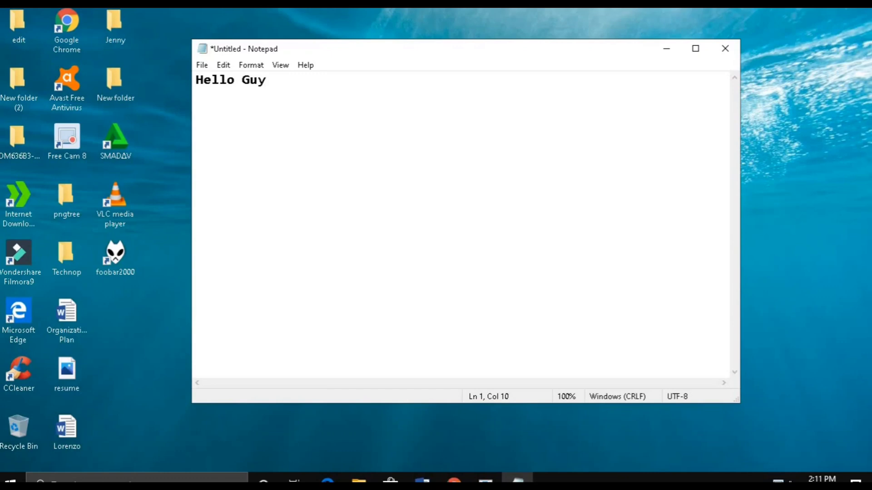
- Complete the greeting so the first line reads "Hello Guys!!" and start a second line
type("s")
key("BackSpace")
type("s!!")
key("Return")
- Write "Welcome ulit sa ating tutorial!" on the second line and leave a blank line below it
type("Weol")
key("BackSpace")
key("BackSpace")
type("oc")
key("BackSpace")
key("BackSpace")
type("lcome ")
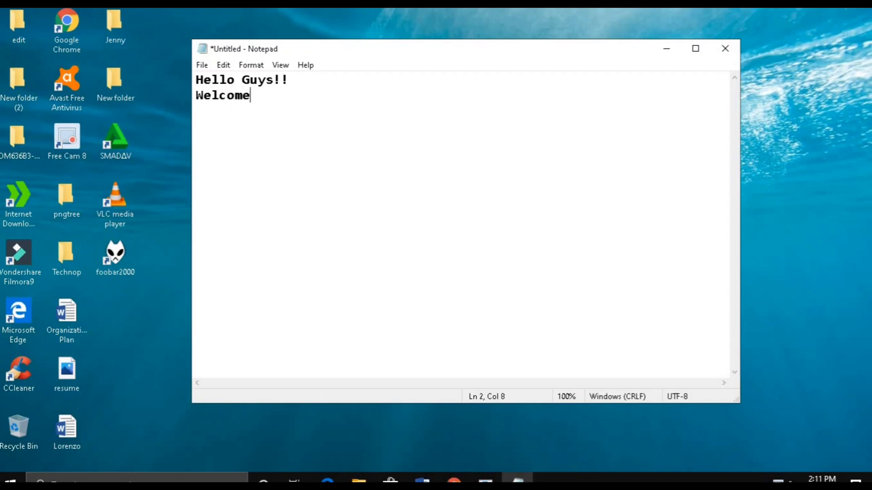
type("ulit sa ")
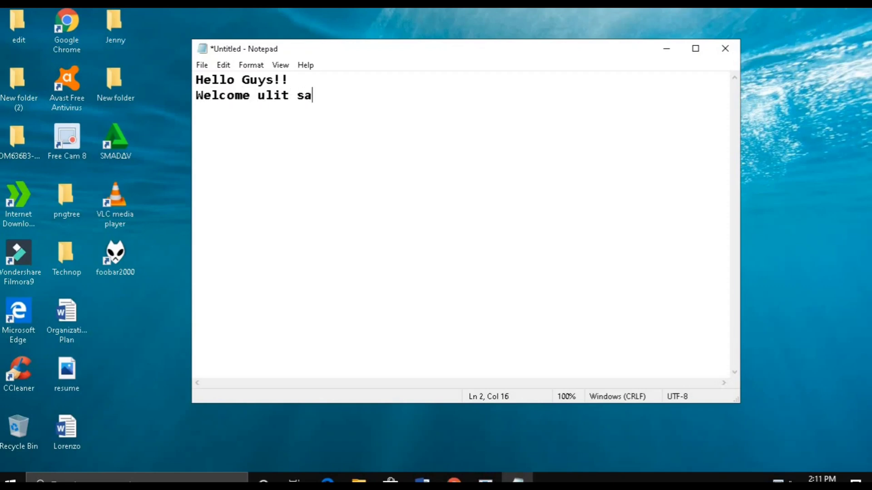
type("ating tu")
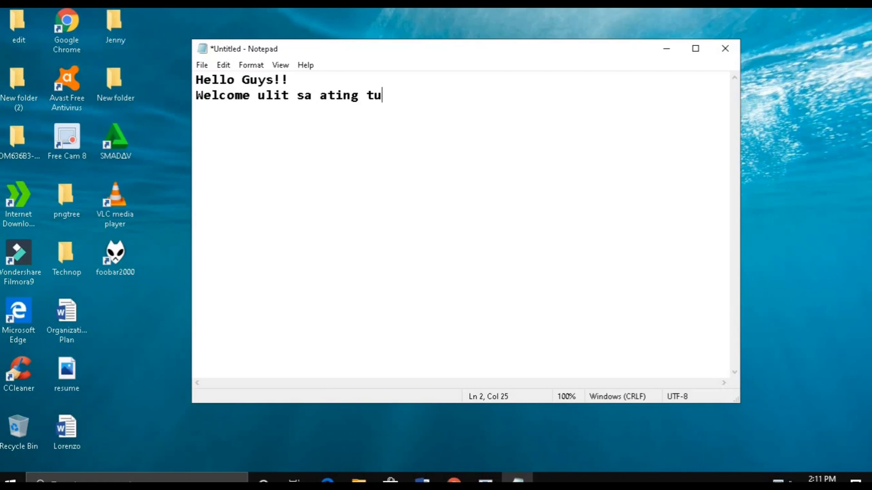
type("torial!")
key("Return")
key("Return")
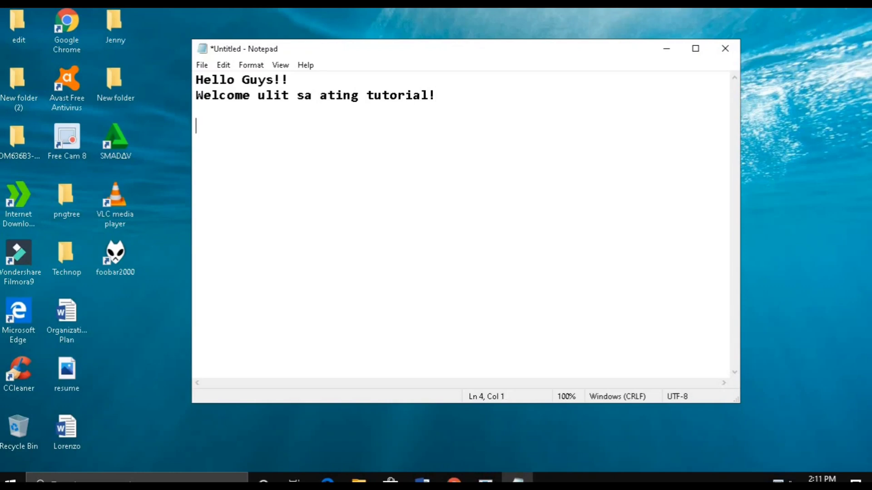
- Begin the topic sentence on the fourth line with "Today I'm gonna show you how to convert wmv"
type("Today Im")
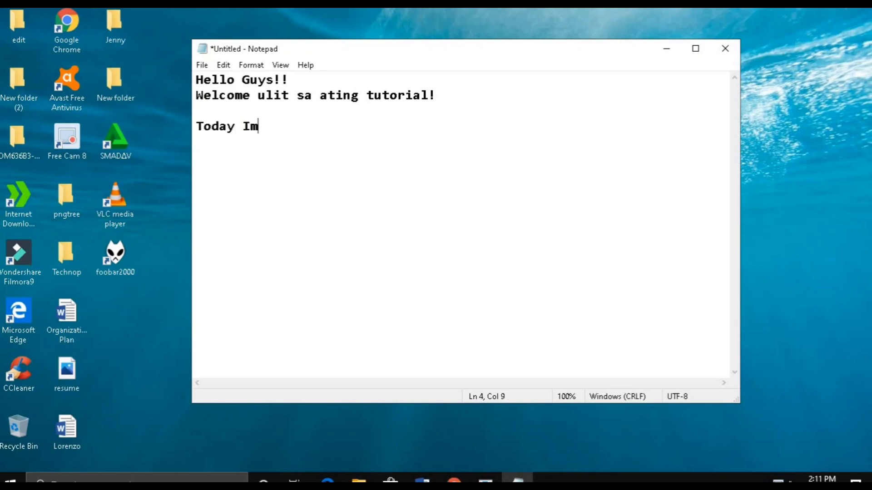
key("BackSpace")
type("'m Ga")
key("BackSpace")
key("BackSpace")
type("gonna ")
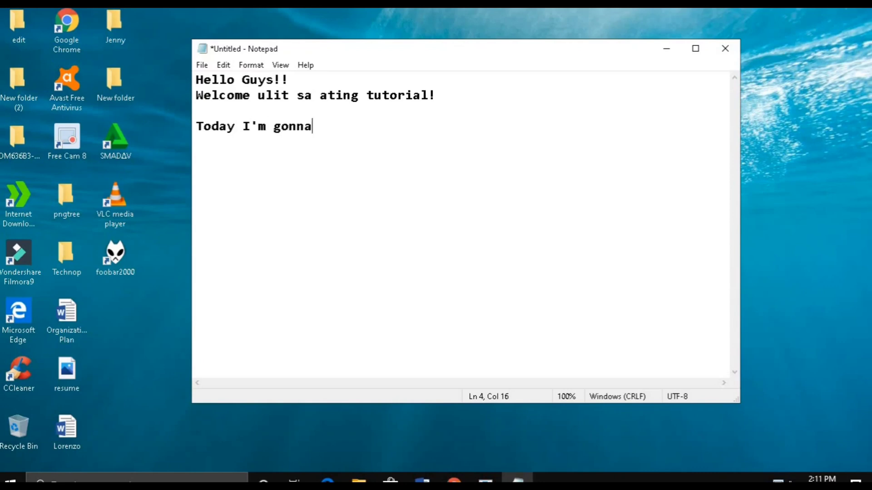
type("s")
key("BackSpace")
type("show yo")
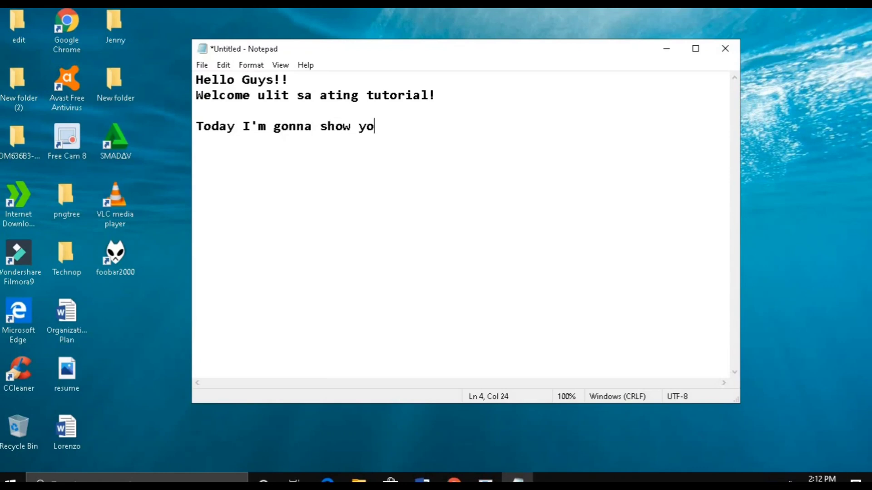
type("u how to cob")
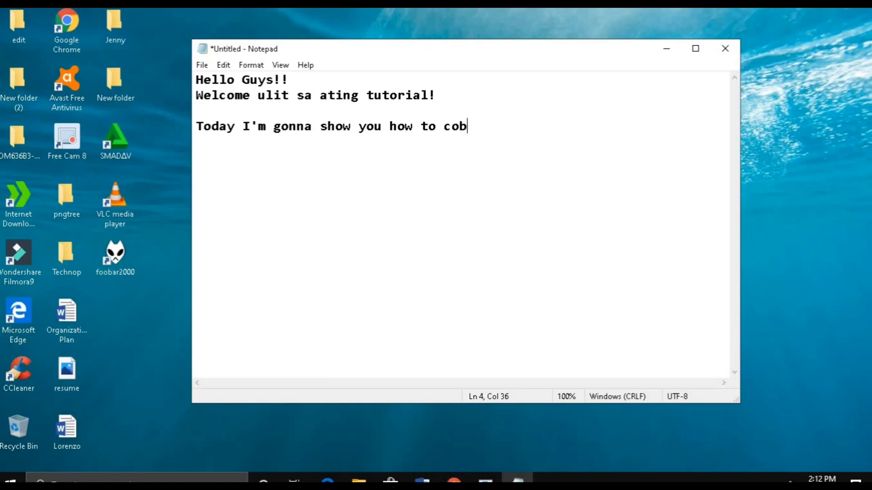
key("BackSpace")
type("nvert wmv")
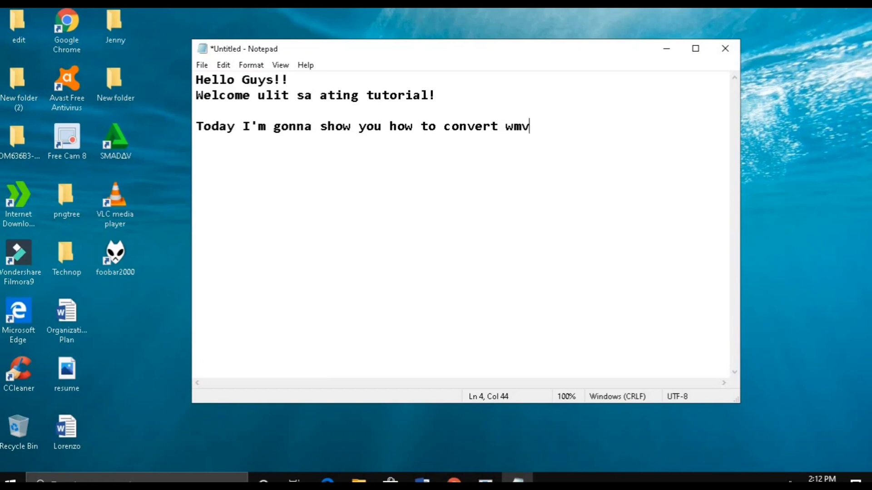
- Replace the trailing "wmv" with "videos wmv file format" and start a new line
key("BackSpace")
key("BackSpace")
key("BackSpace")
type("vides")
key("BackSpace")
type("os mw")
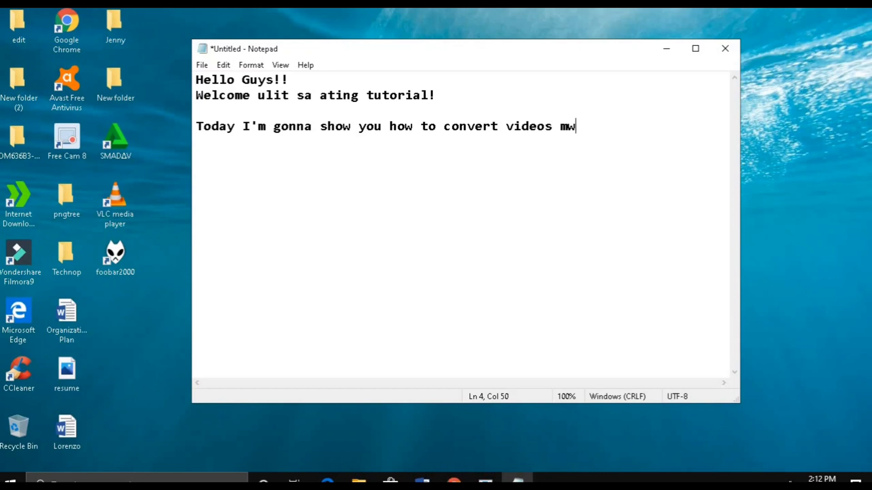
key("BackSpace")
key("BackSpace")
type("wmv file ")
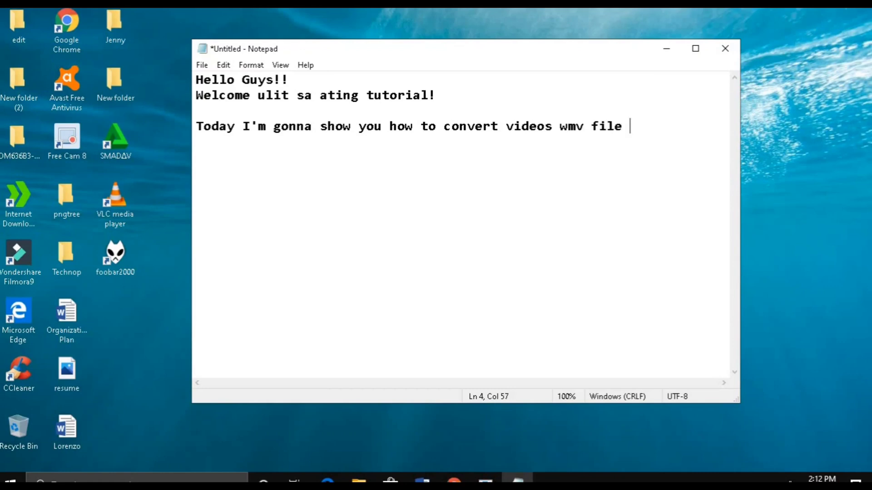
type("format")
key("Return")
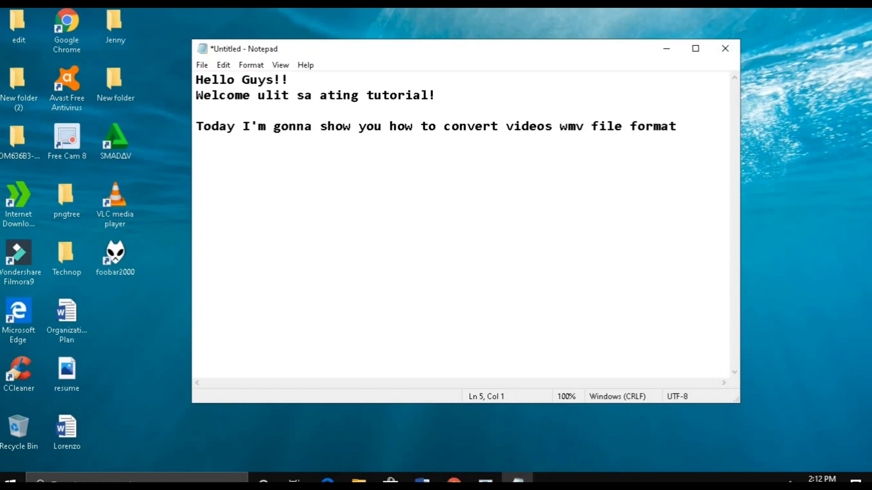
- Finish the topic sentence with "to mp4 format....." on the fifth line and start another line
type("to mp4 format")
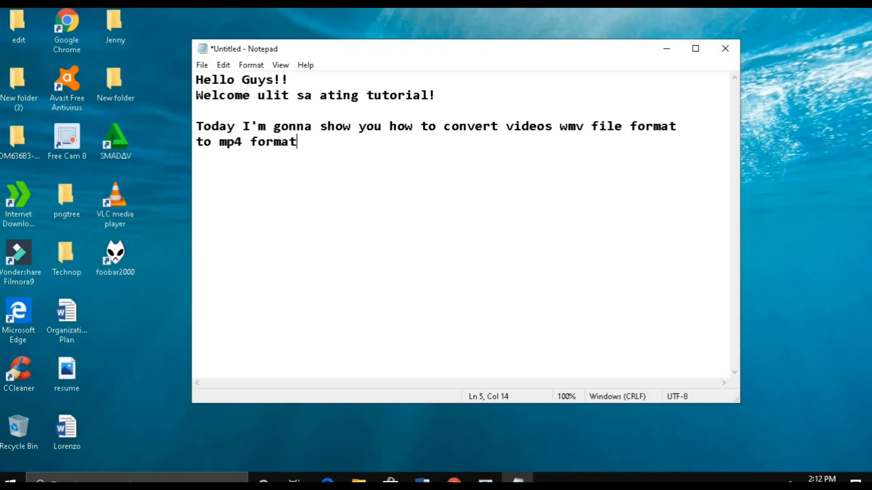
type(".....")
key("Return")
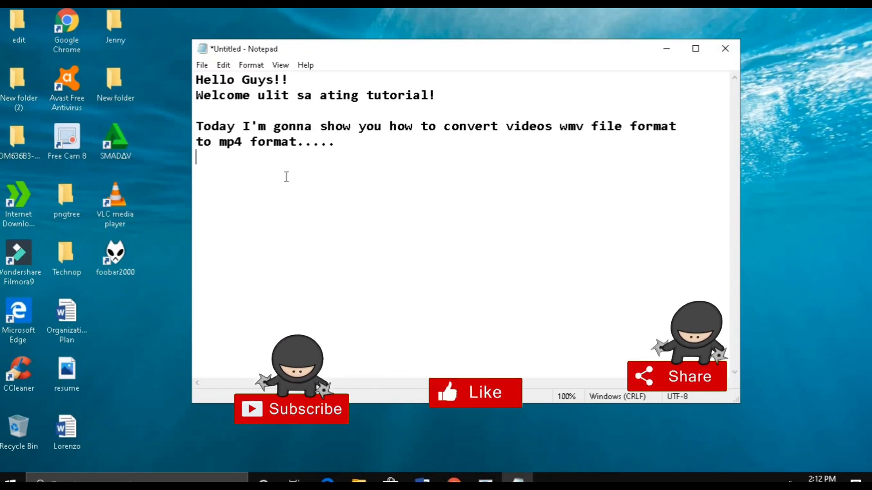
- Write "I will put the link at the discription below!!" on the sixth line
type("I wu")
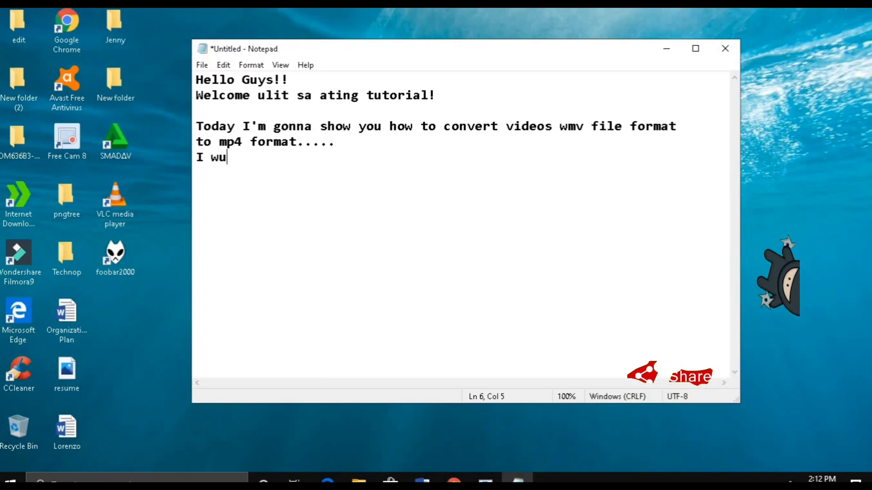
key("BackSpace")
type("ill p")
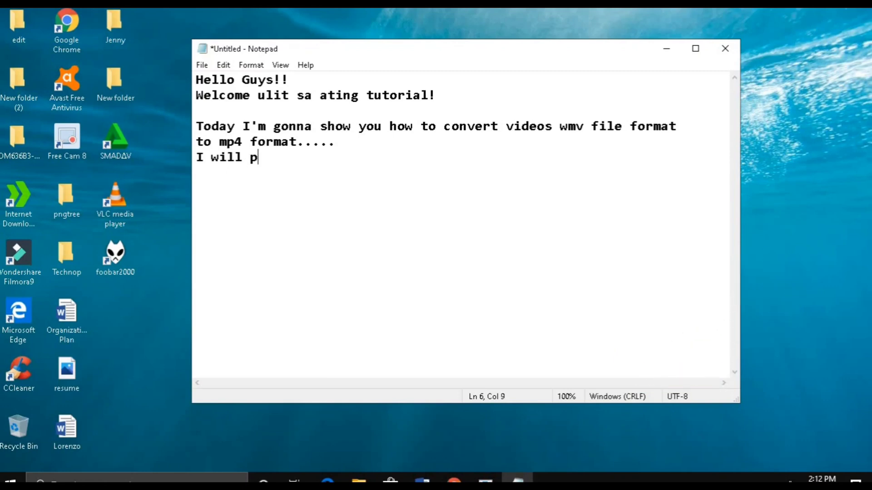
type("ut the l")
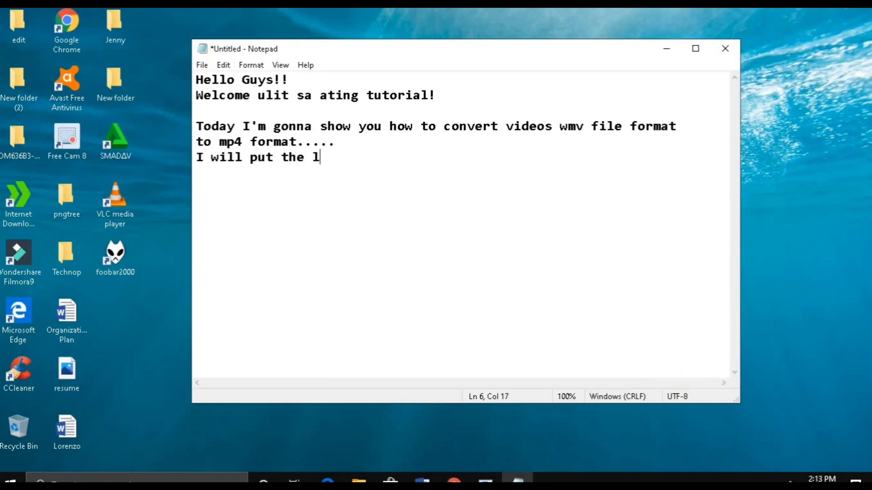
type("ink at hte")
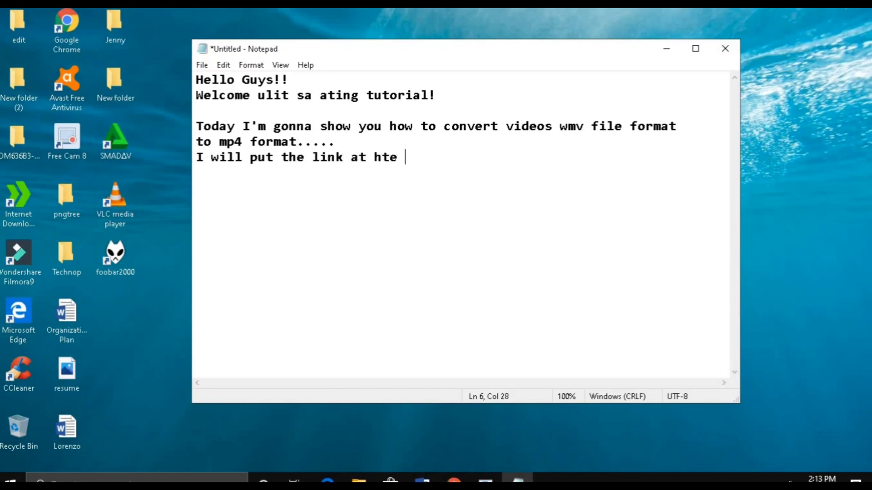
key("BackSpace")
key("BackSpace")
key("BackSpace")
type("the discr")
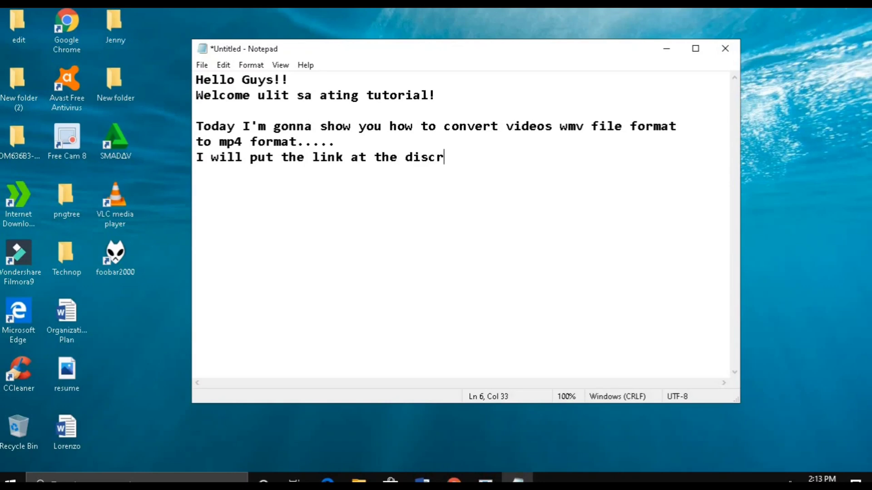
type("iption")
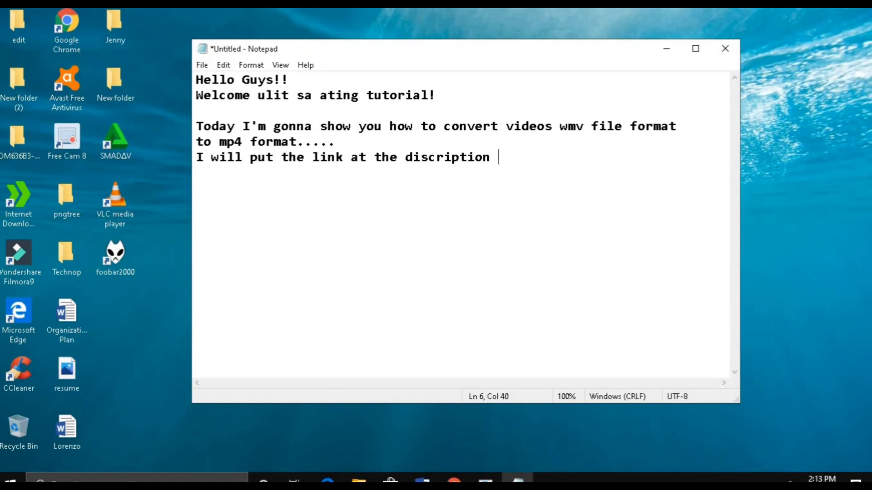
type("below!!")
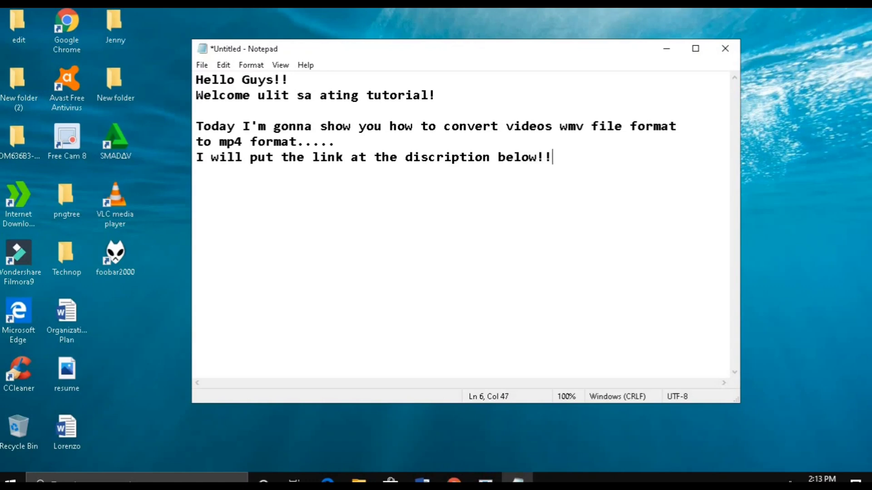
- Add "Lets start!!" after a blank line, and clear all the text from the note
key("Return")
key("Return")
type("Lets sa")
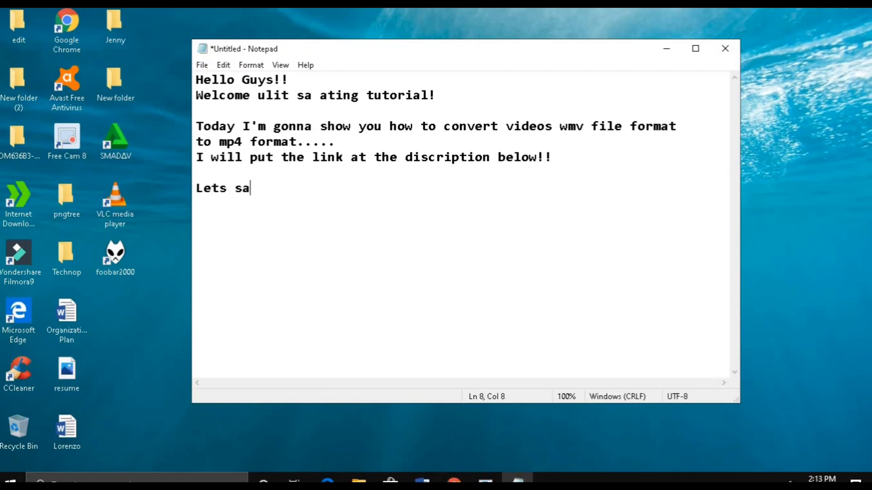
type("t")
key("BackSpace")
key("BackSpace")
type("tart!!")
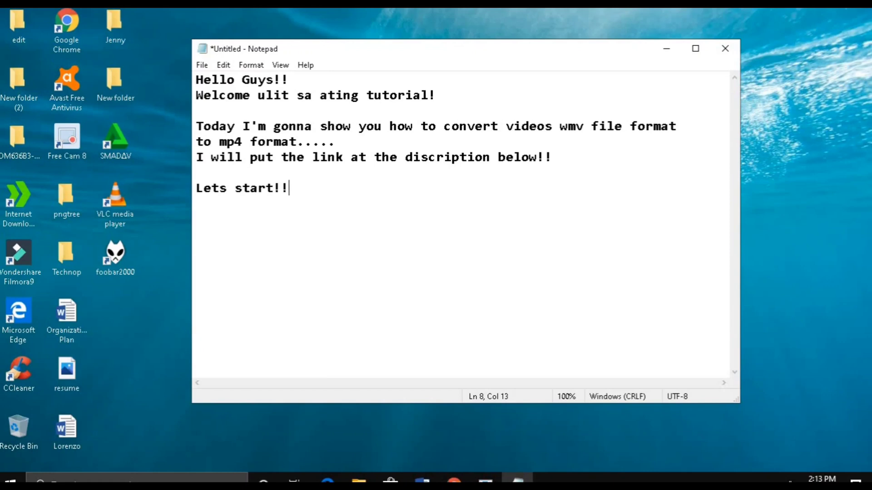
key("ctrl+a")
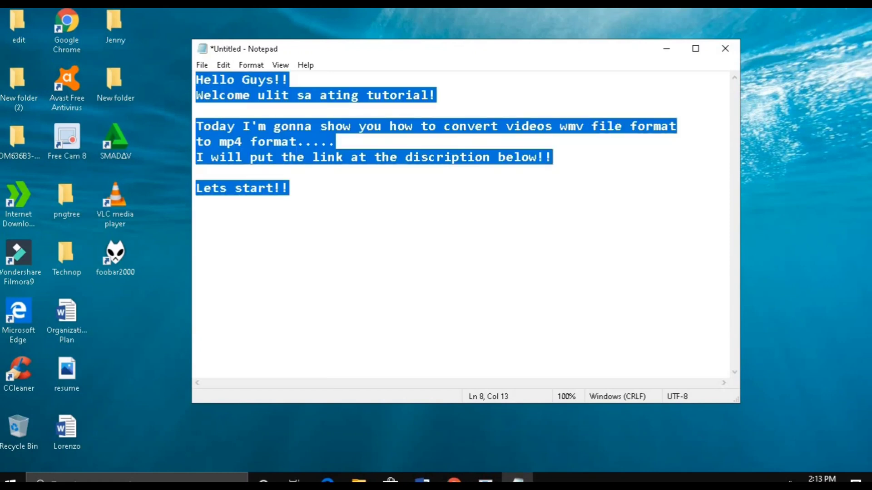
key("BackSpace")
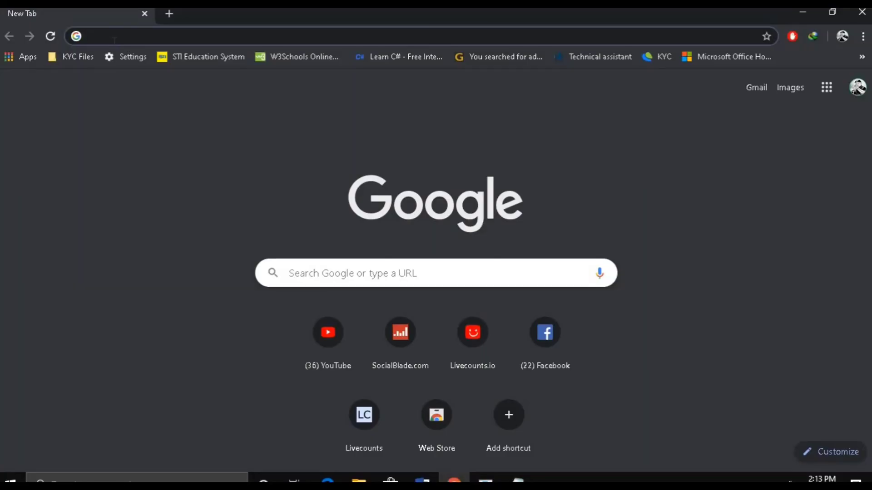
- Switch to Chrome and search Google for "wmv file convert to mp4 file"
type("wm")
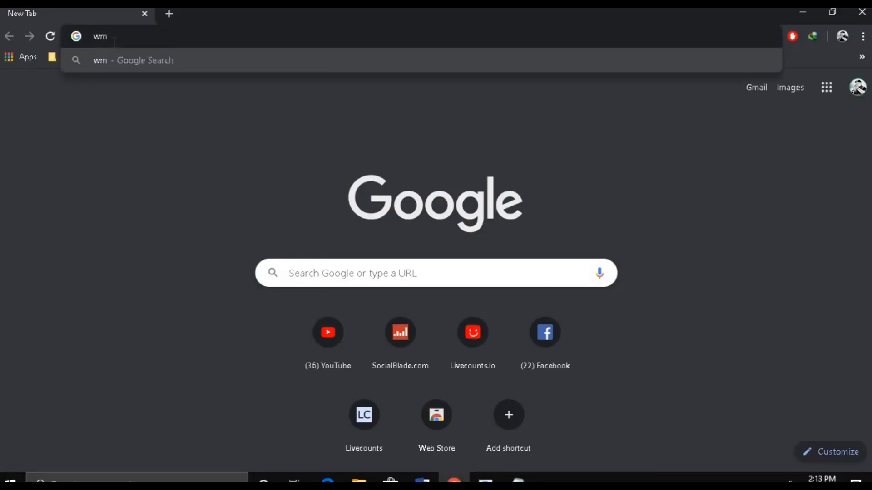
type("v")
key("BackSpace")
type("v fil")
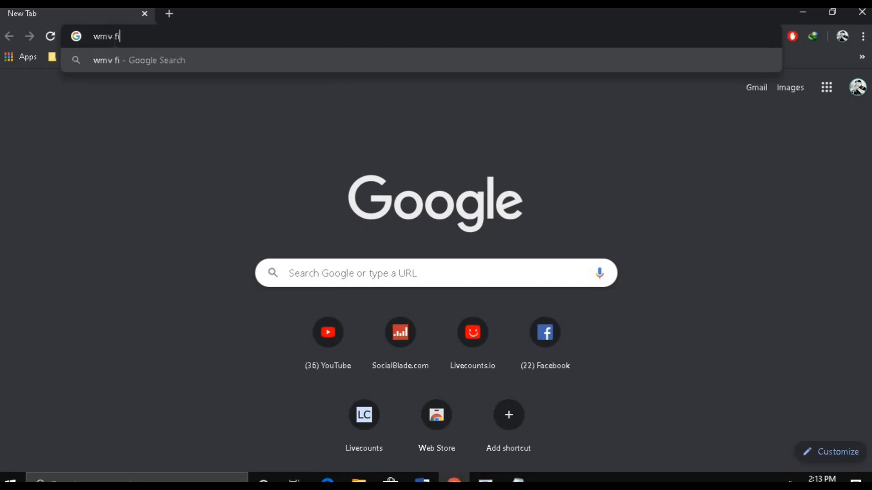
key("BackSpace")
key("BackSpace")
type("il")
key("BackSpace")
key("BackSpace")
key("BackSpace")
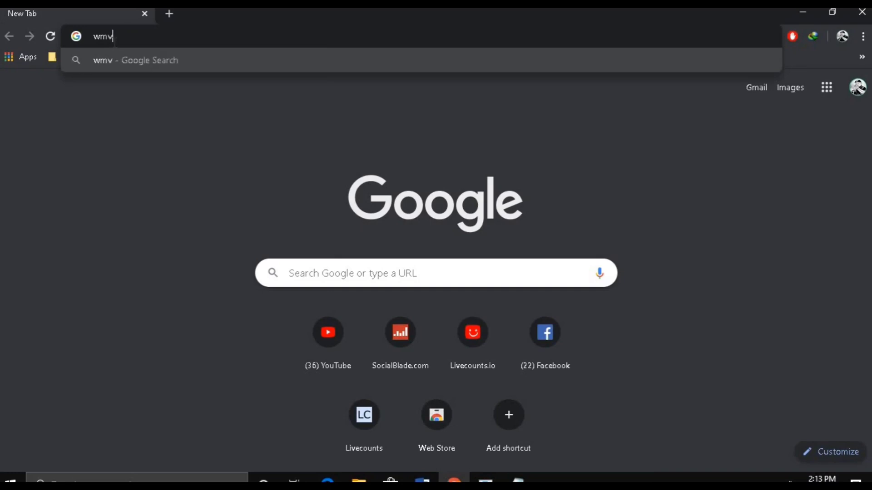
type("file ")
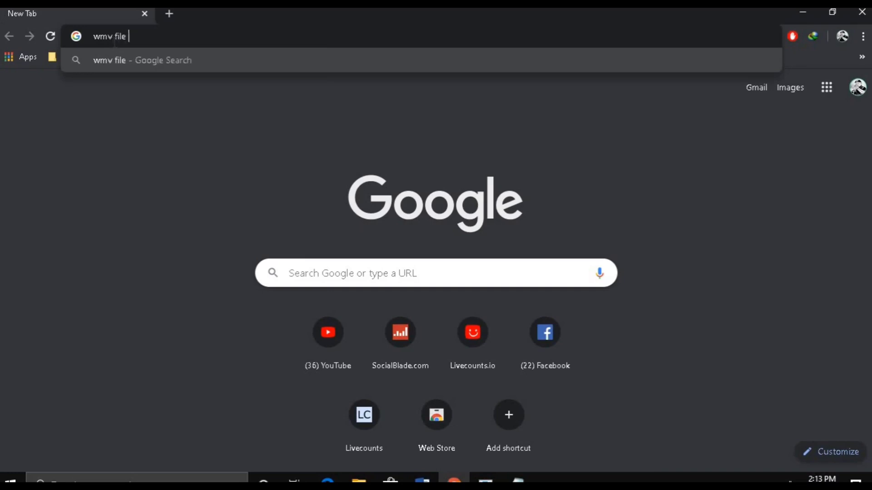
type("convert")
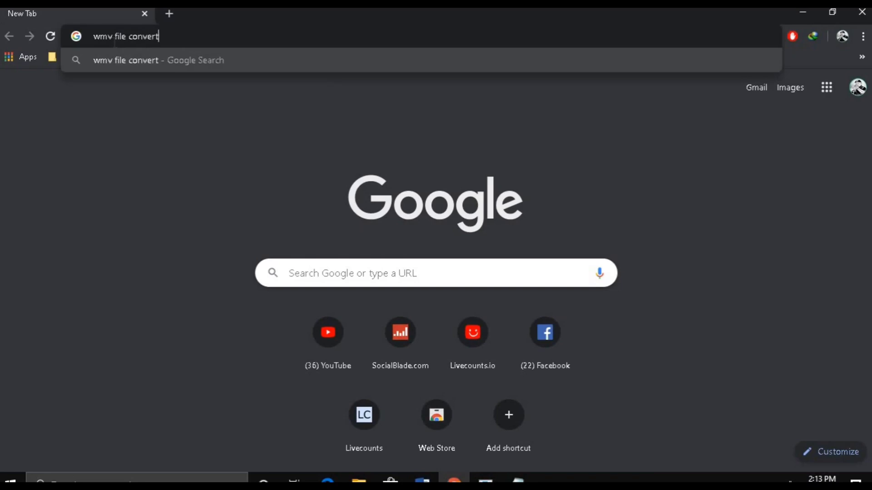
type(" to mp4")
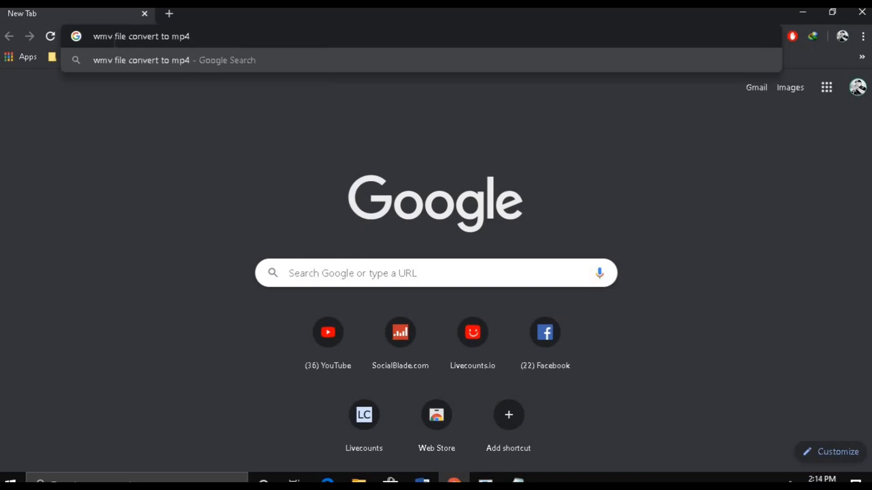
type(" file")
key("Return")
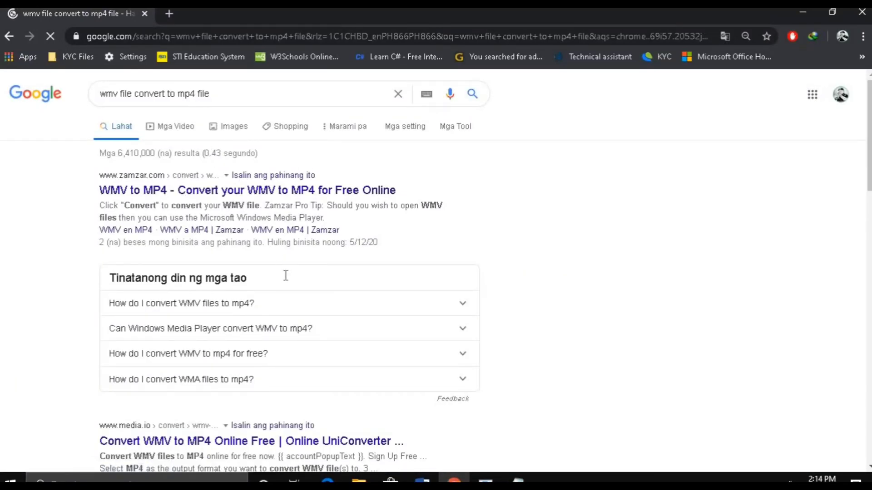
- Open the Convert Files search result for the free WMV to MP4 converter
scroll(283, 273, "down", 3)
scroll(276, 320, "down", 1)
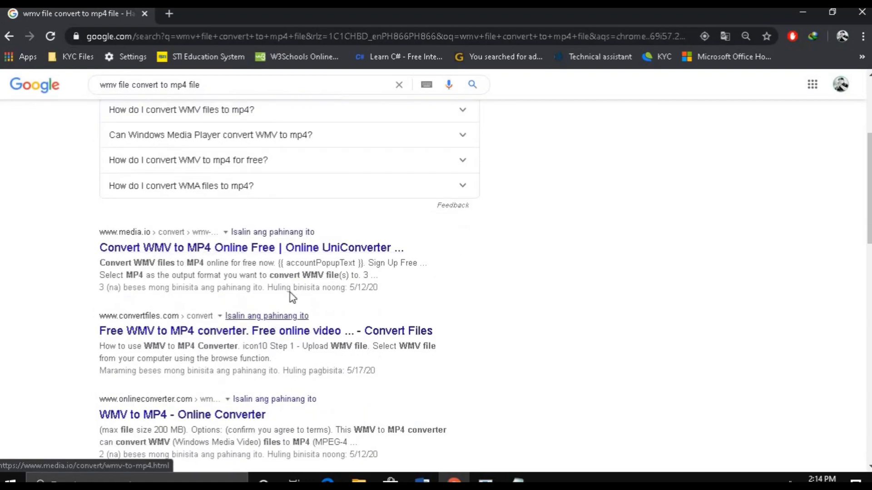
left_click(150, 335)
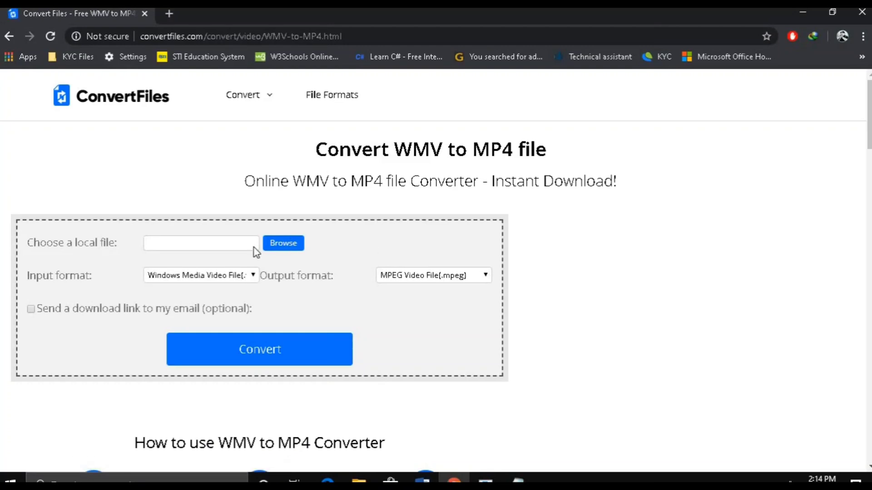
- Choose the addcommandtutorial WMV file from the Documents folder as the local file to convert
left_click(290, 247)
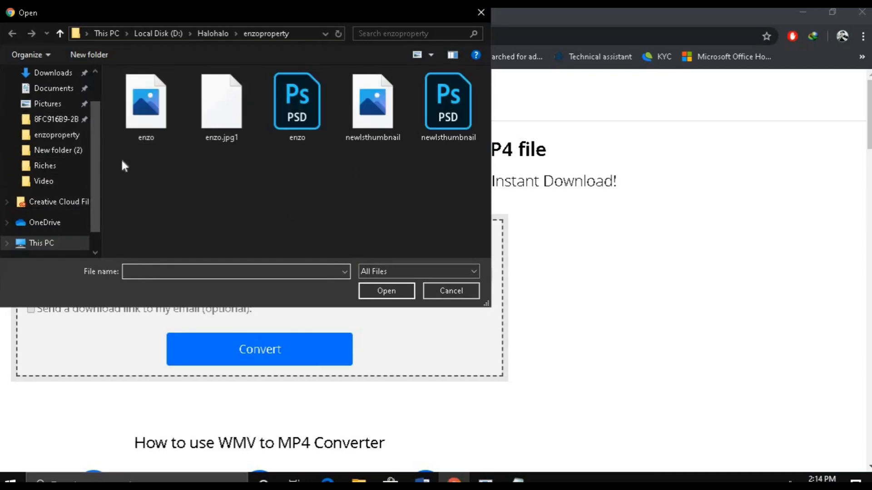
left_click(49, 105)
left_click(52, 93)
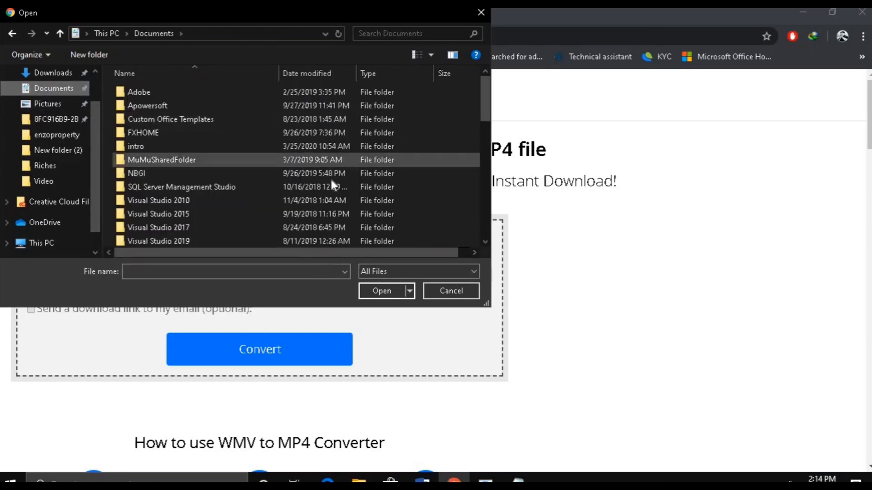
scroll(317, 189, "down", 3)
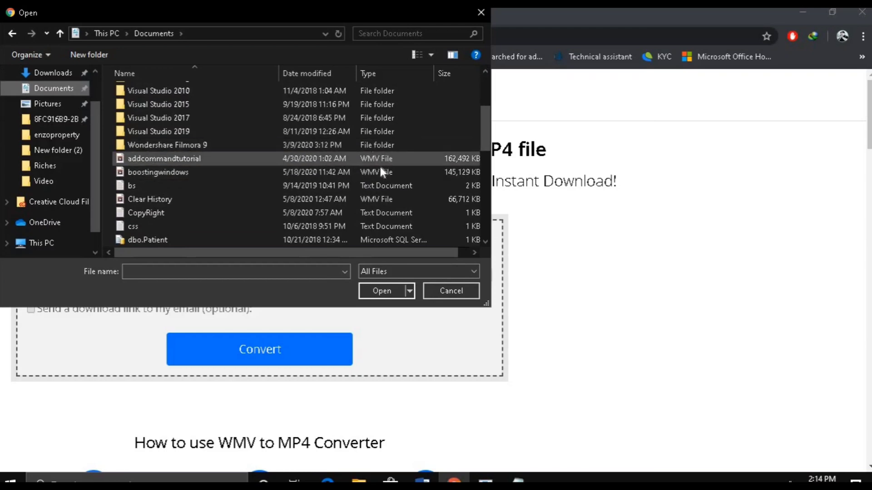
left_click(241, 157)
left_click(391, 292)
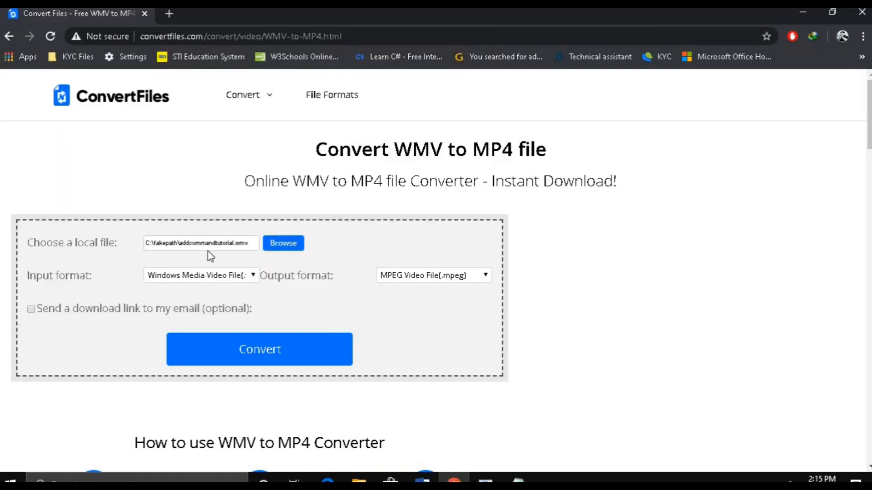
- Set the output format to MPEG-4 Video File[.mp4] and start the conversion
left_click(485, 276)
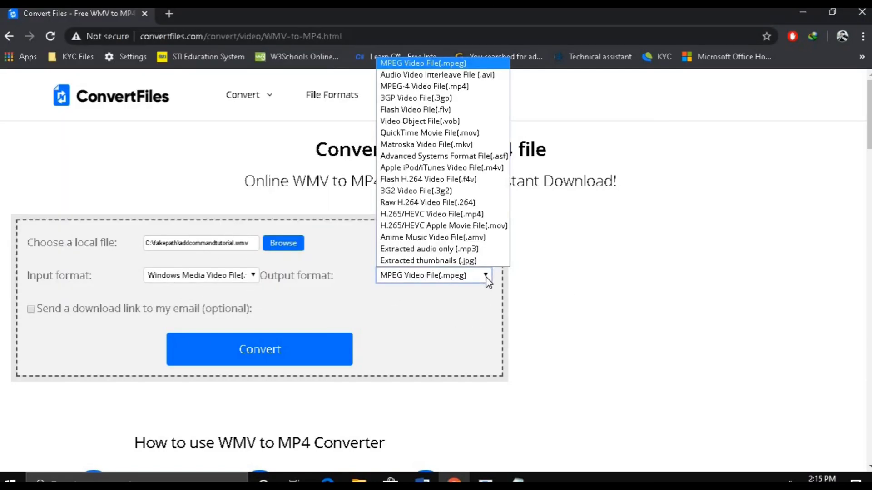
left_click(469, 87)
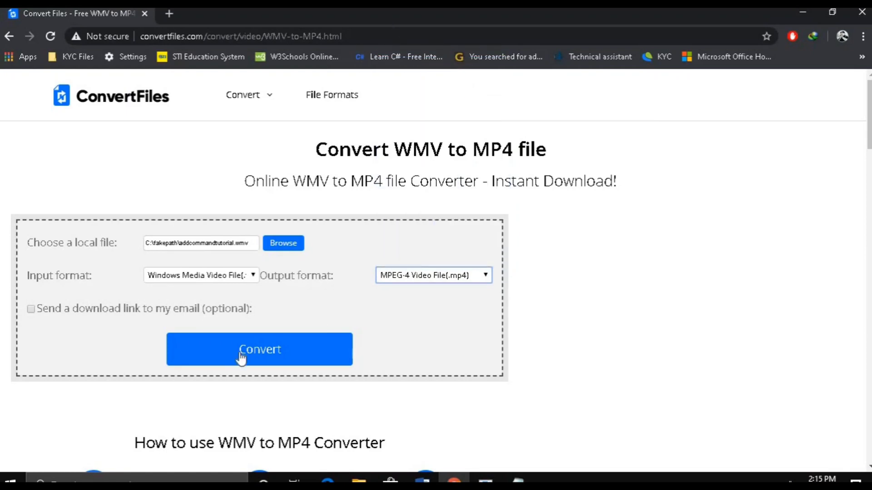
left_click(258, 355)
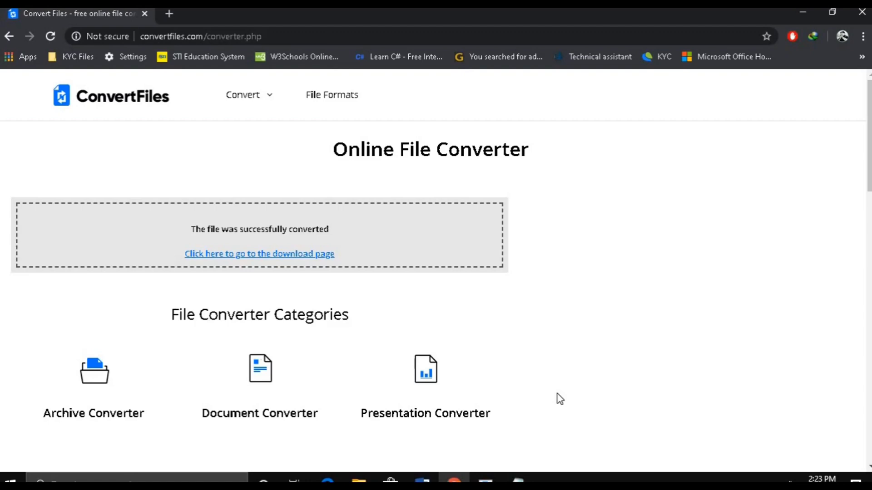
- Go to the converted file's download page and download addcommandtutorial.mp4 to Downloads\Video
left_click(302, 257)
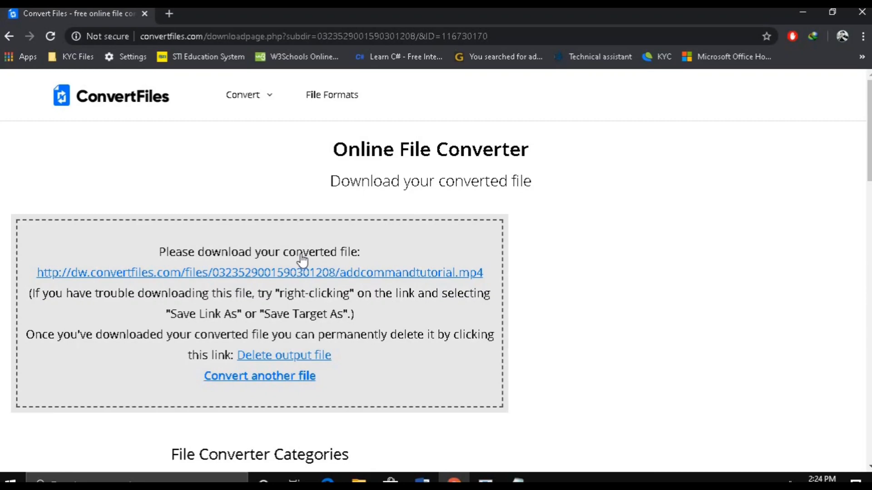
left_click(293, 273)
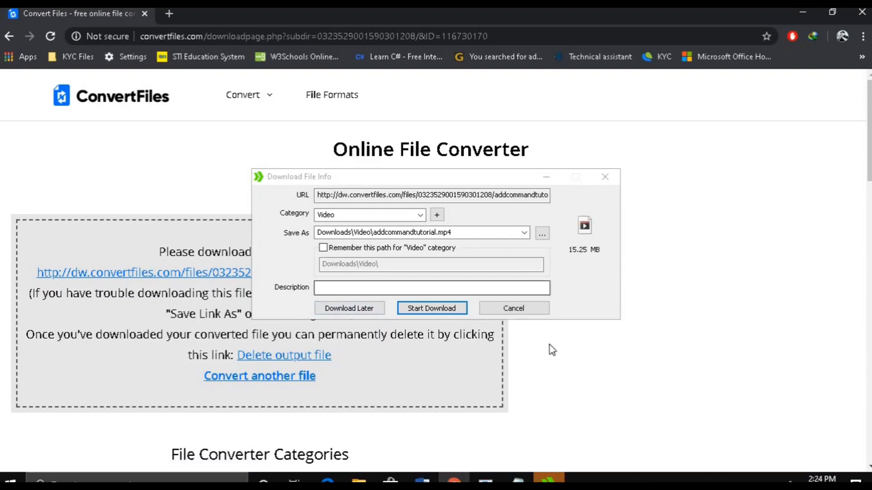
left_click(432, 312)
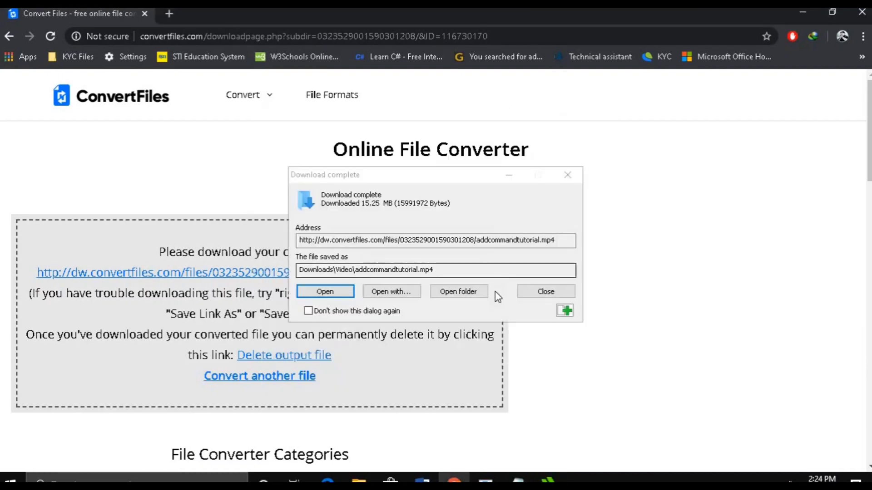
- Open the folder containing the downloaded MP4 and resize its window to check the file's type and size
left_click(456, 293)
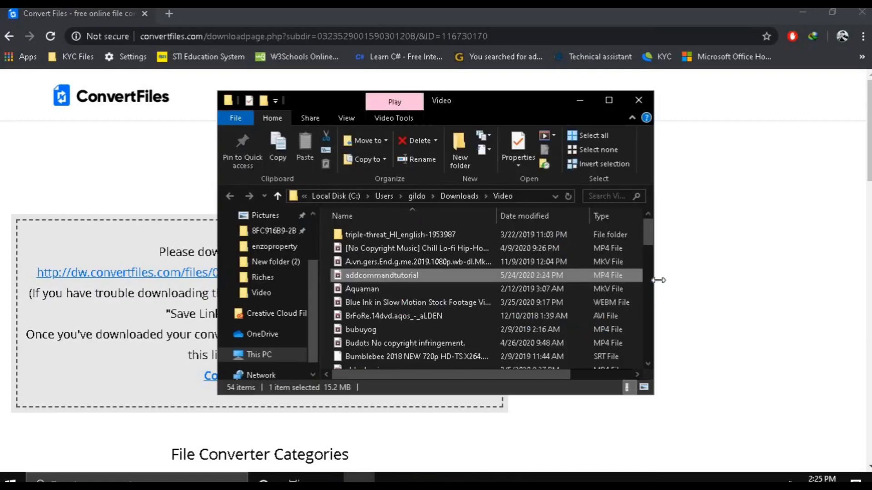
left_click_drag(763, 289, 759, 288)
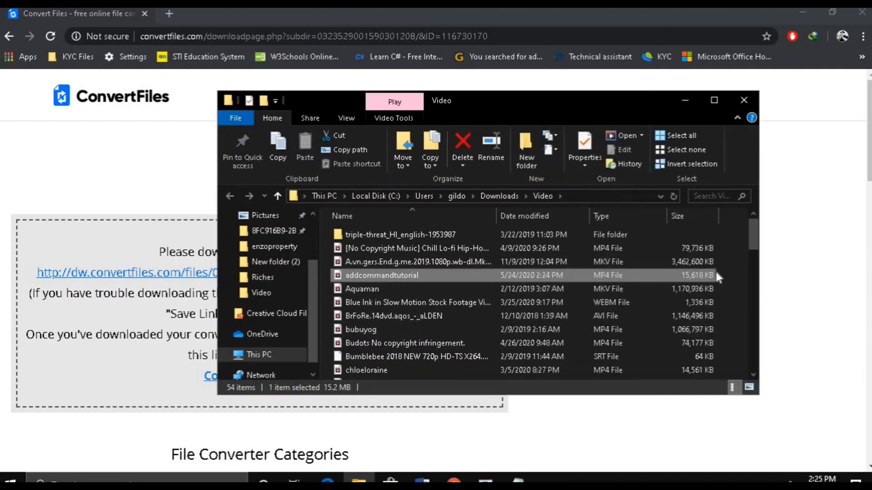
left_click_drag(760, 277, 675, 279)
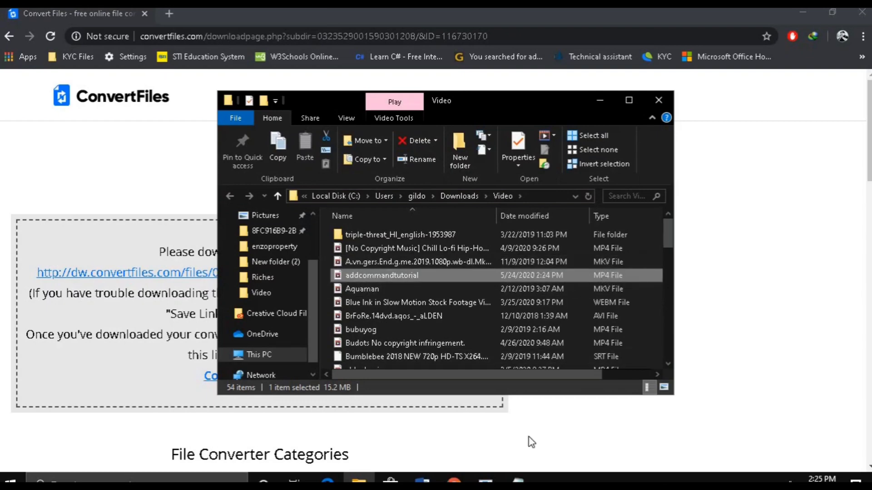
- Switch to Notepad and write "Hope you like this video guys!!" on the first line
left_click(518, 479)
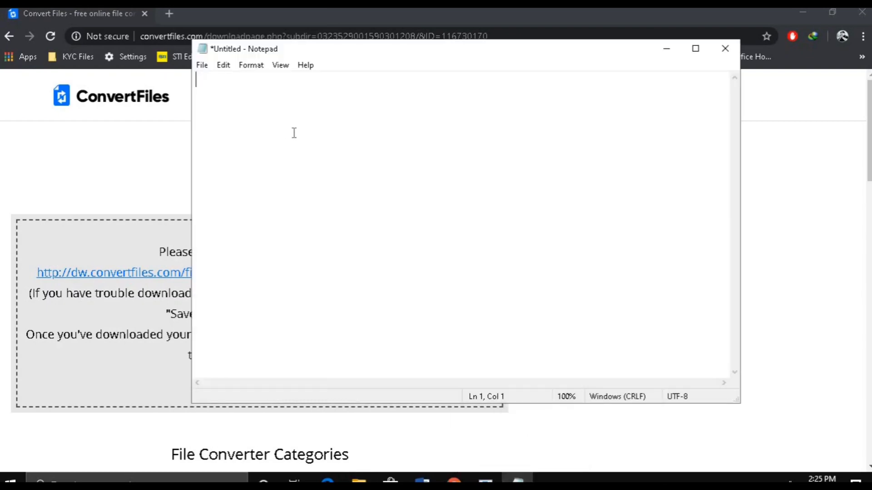
type("Hope you li")
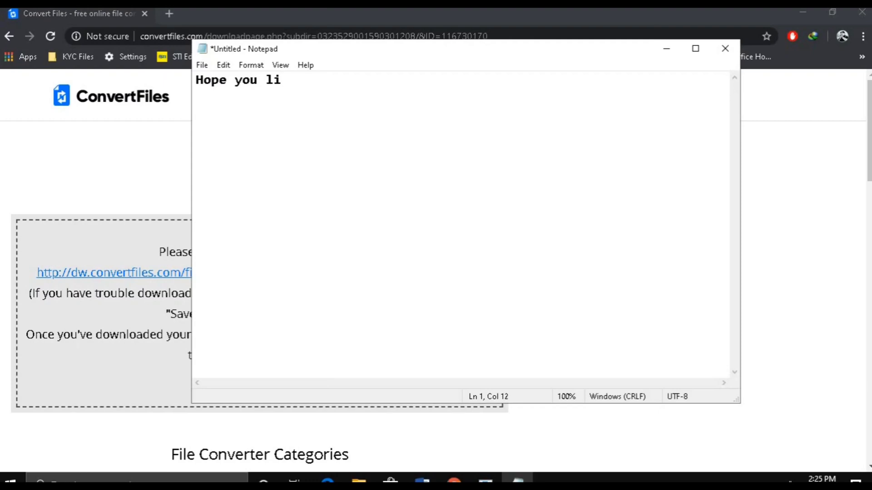
type("ke this v")
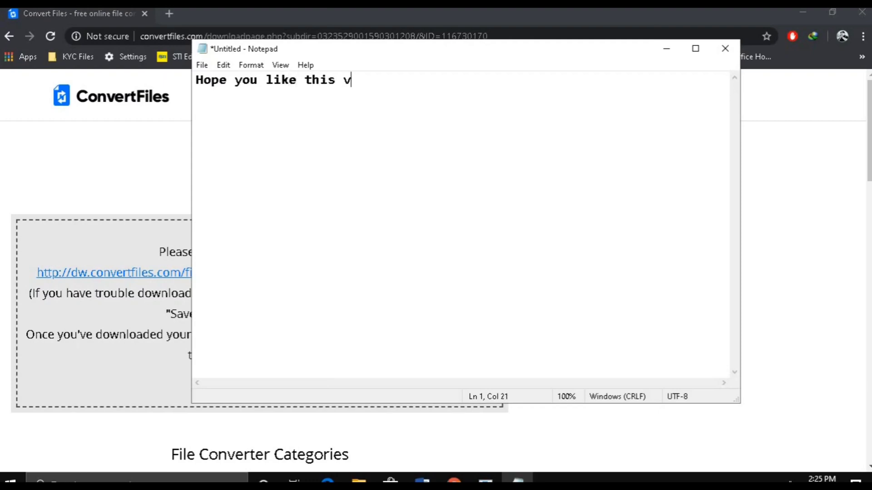
type("ideo gu")
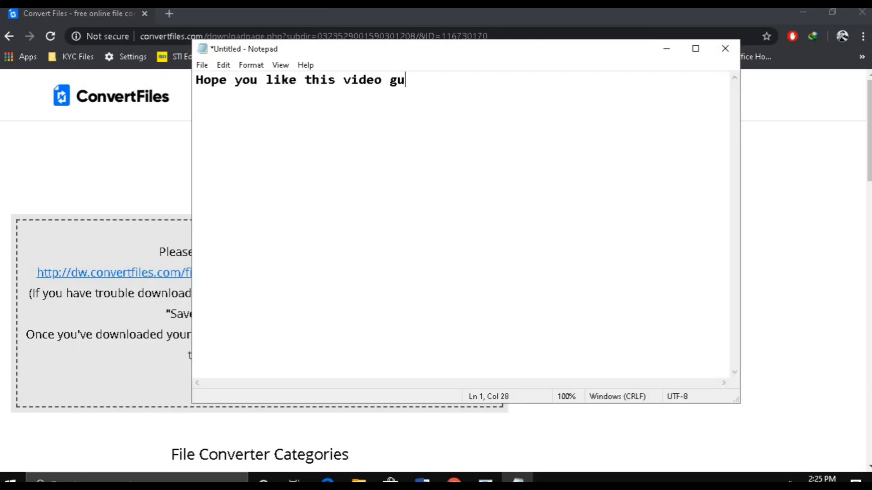
type("ys!!")
- Add "Please like and leave a comment" after a blank line
key("Return")
key("Return")
type("Pleas")
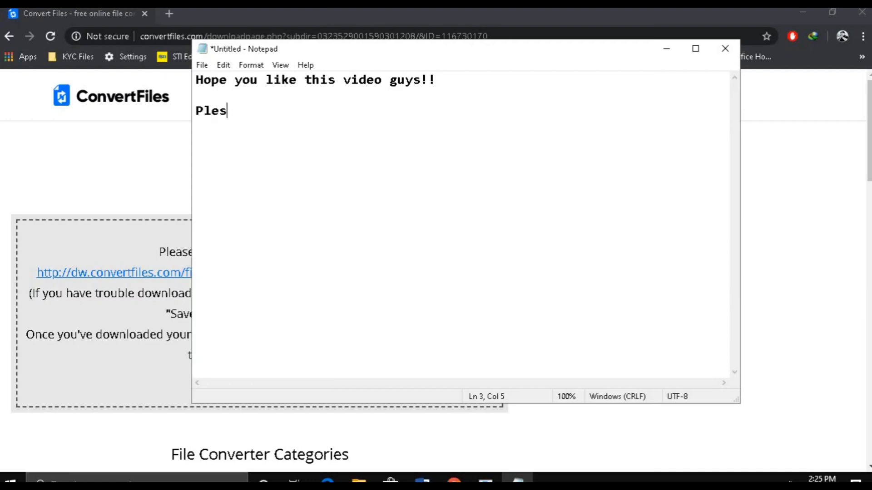
key("BackSpace")
type("ase like and ")
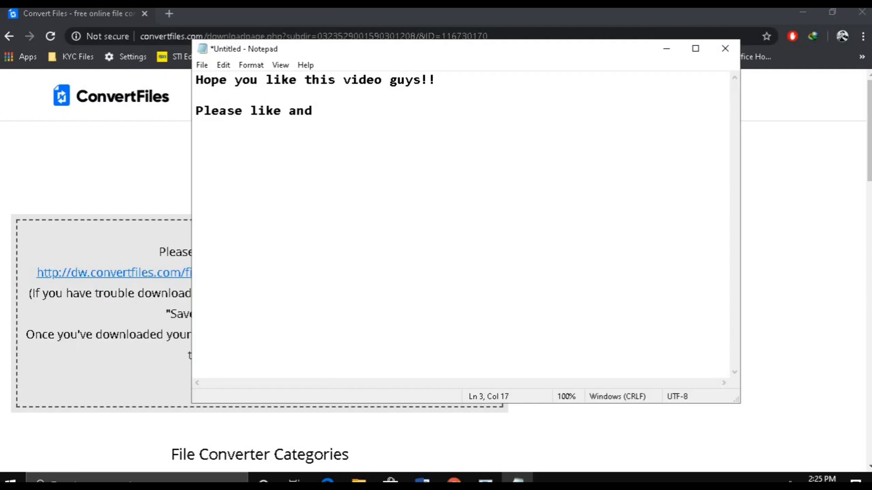
type("leave a comment")
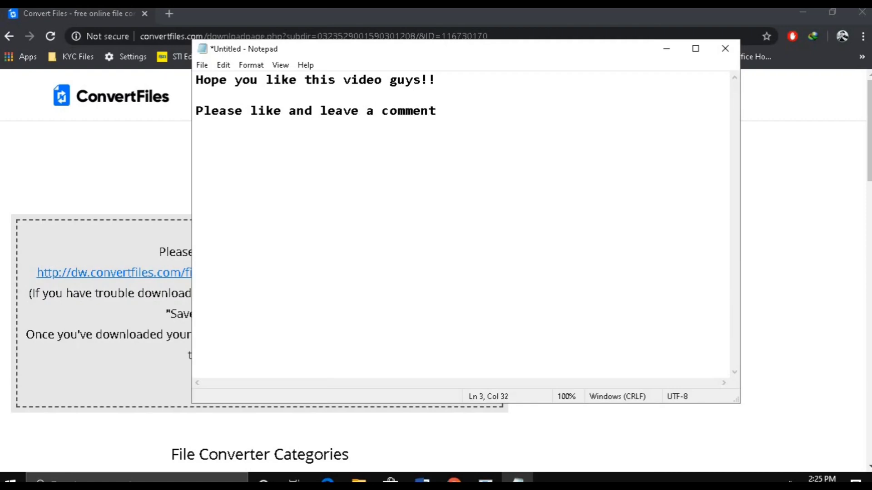
type(" i")
key("BackSpace")
key("BackSpace")
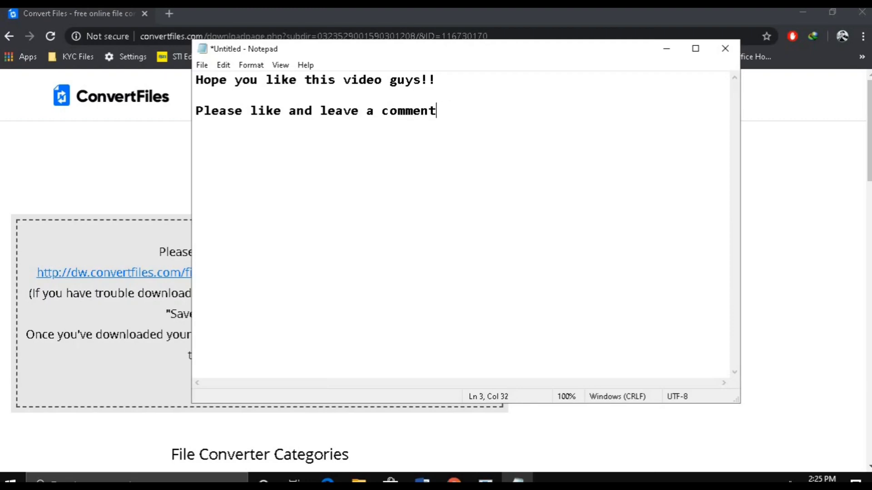